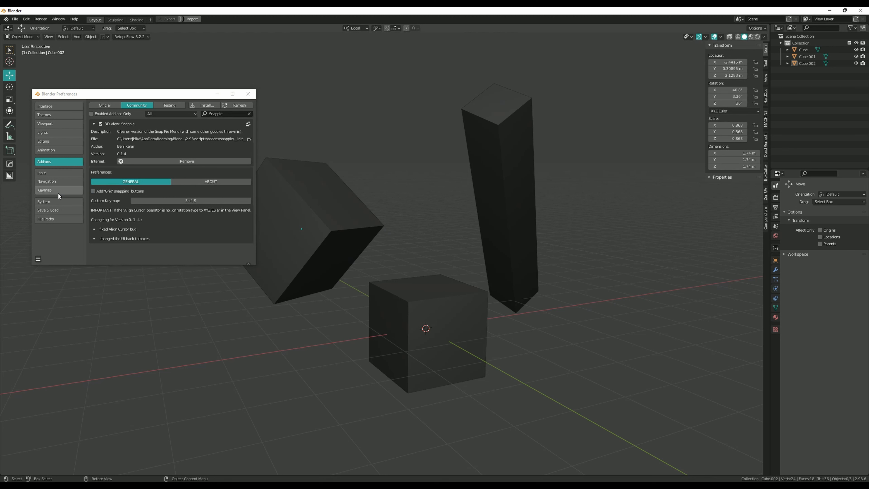
Step: Disable the Snappie shortcut under 3D View in the keymap preferences and bring up the default Snap pie menu
{"action": "left_click", "coordinate": [58, 192]}
{"action": "scroll", "coordinate": [115, 197], "scroll_direction": "down", "scroll_amount": 6}
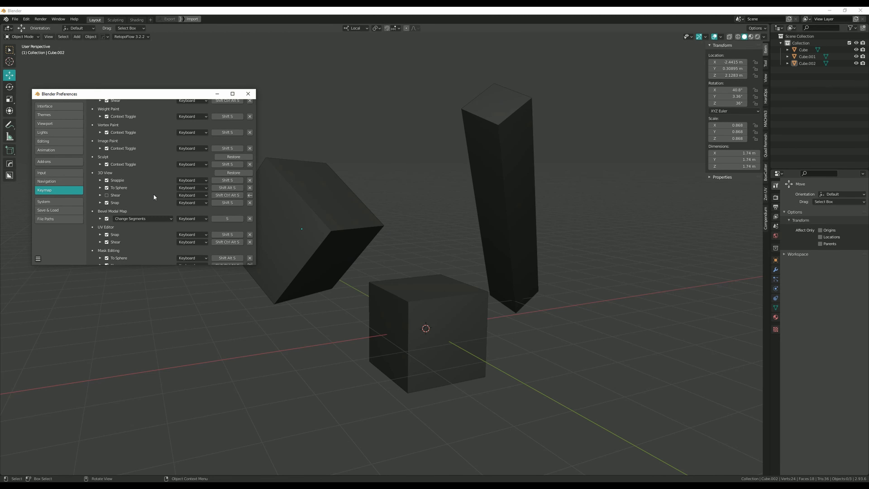
{"action": "left_click", "coordinate": [107, 180]}
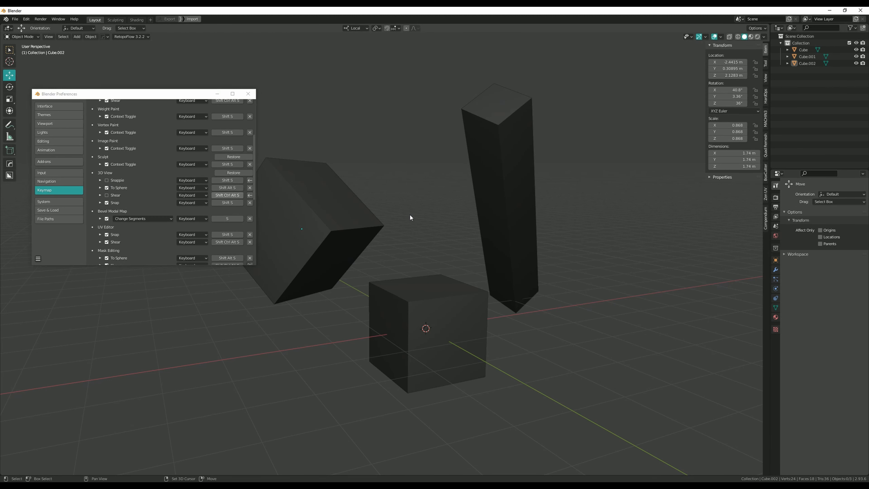
{"action": "key", "text": "shift+s"}
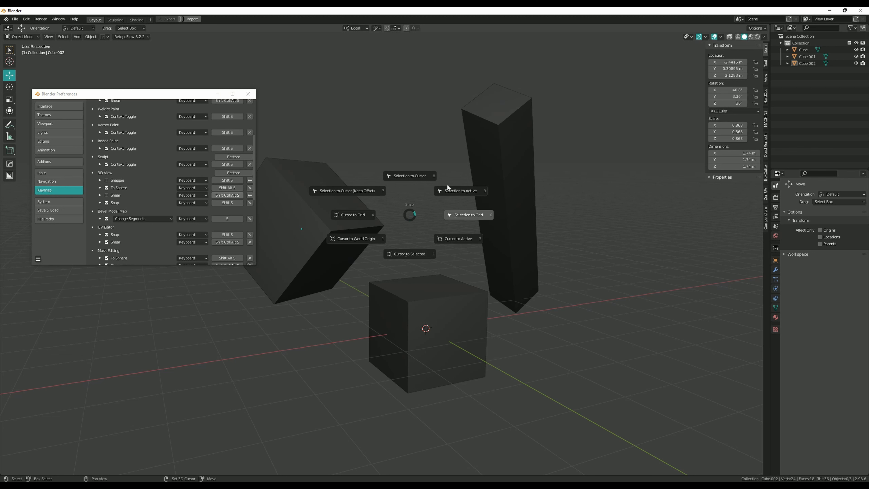
{"action": "left_click", "coordinate": [411, 215]}
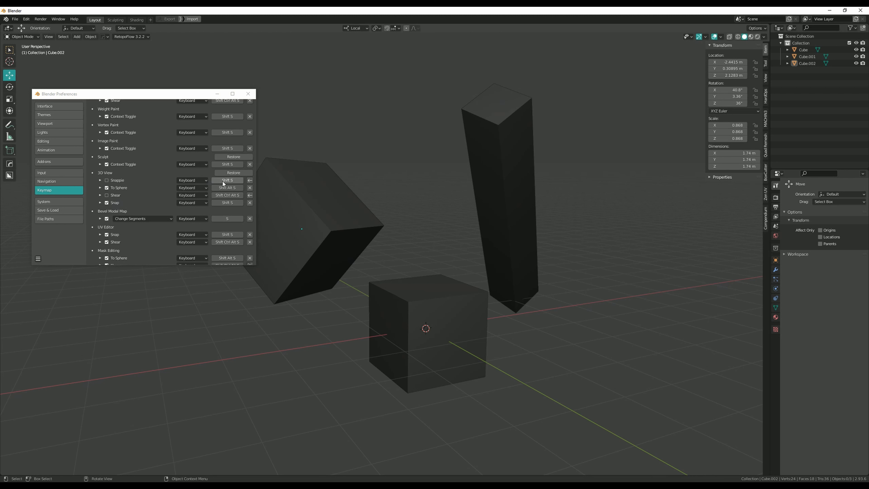
Step: Re-enable the Snappie shortcut, return to the add-on's preferences and bring up the Snappie pie menu
{"action": "left_click", "coordinate": [106, 180]}
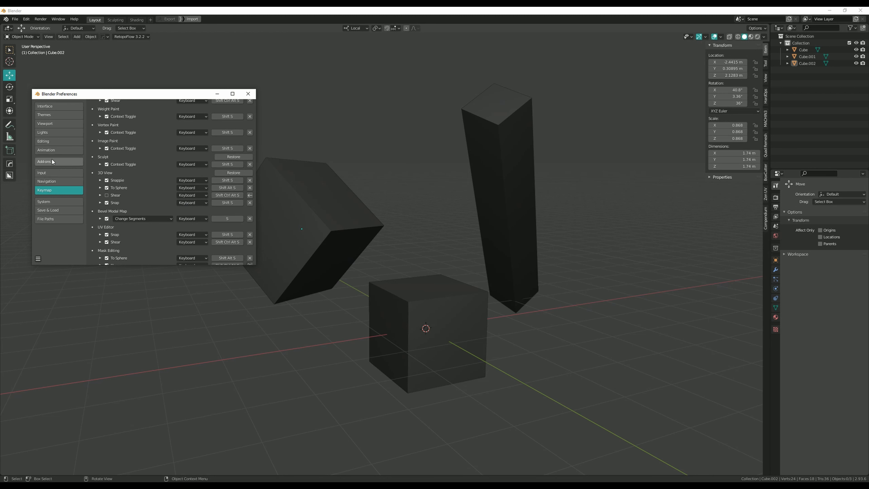
{"action": "left_click", "coordinate": [59, 161]}
{"action": "key", "text": "shift+s"}
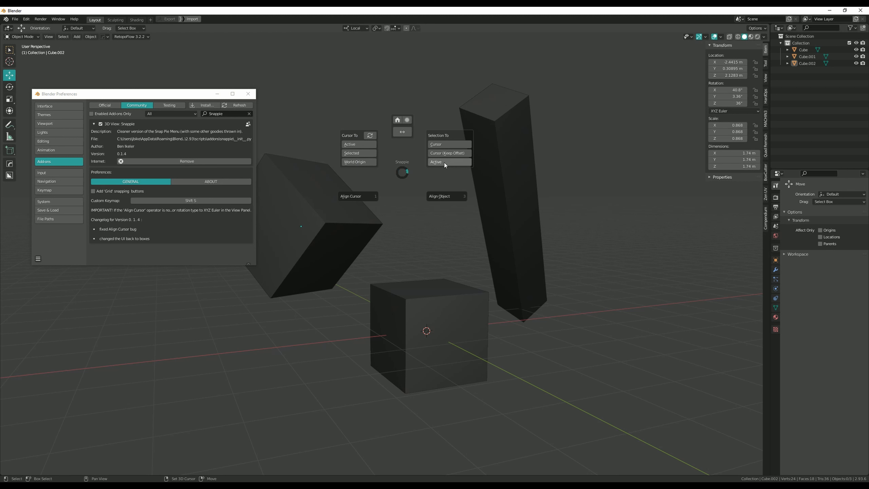
{"action": "left_click", "coordinate": [402, 171]}
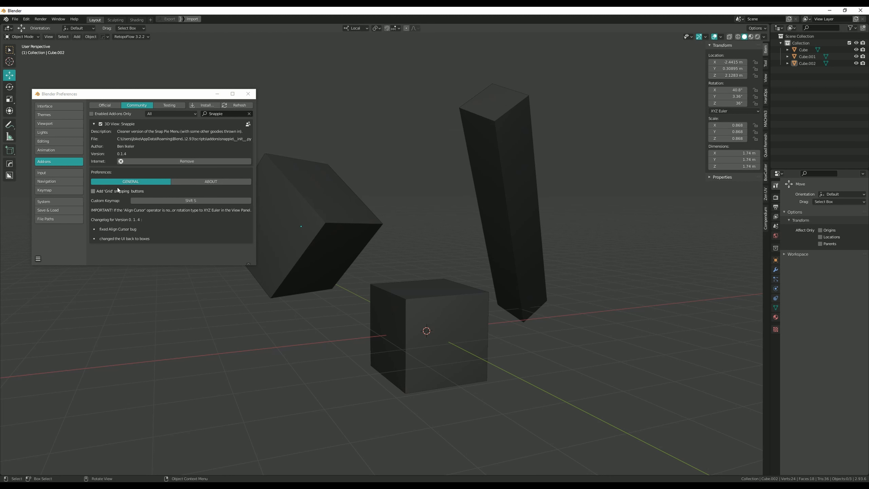
Step: Turn the Snappie keymap entry off again and check the default Snap pie menu for comparison
{"action": "left_click", "coordinate": [59, 190]}
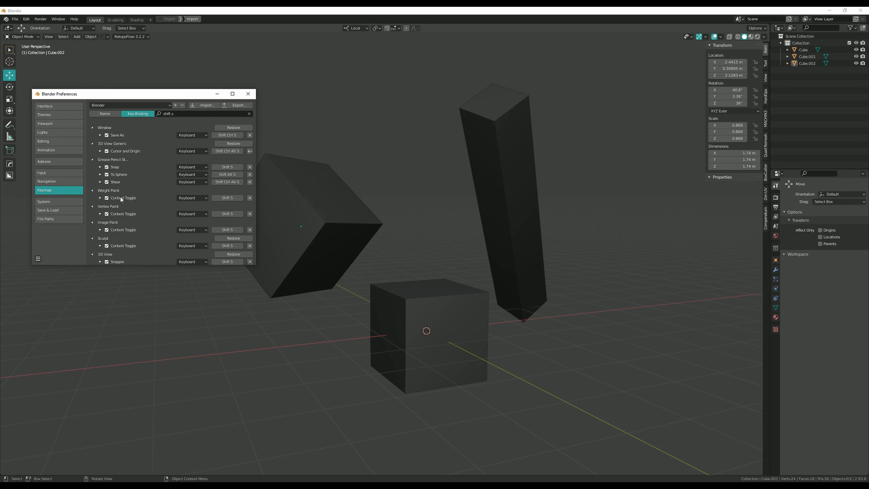
{"action": "scroll", "coordinate": [116, 195], "scroll_direction": "down", "scroll_amount": 4}
{"action": "left_click", "coordinate": [107, 208]}
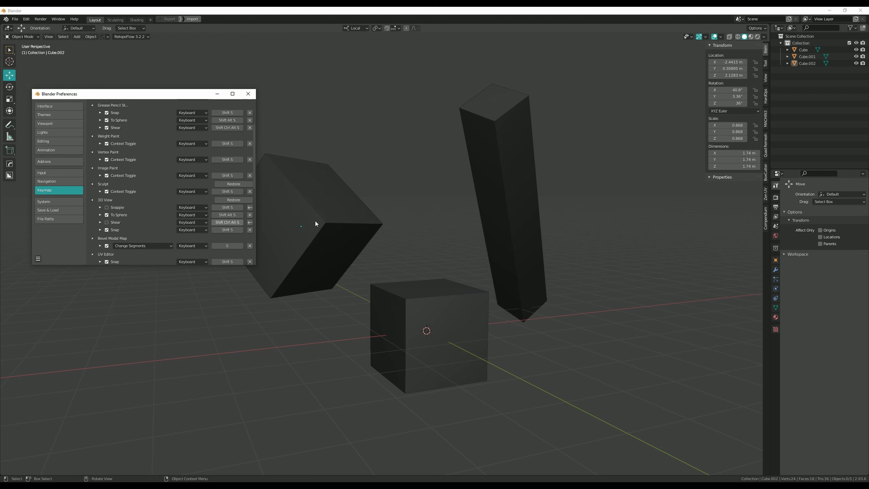
{"action": "key", "text": "shift+s"}
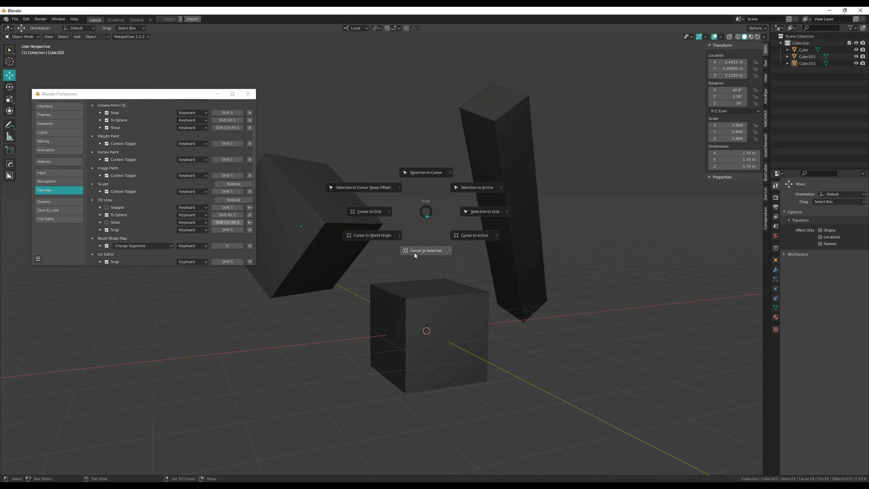
{"action": "key", "text": "Escape"}
Step: Turn the Snappie keymap entry back on and check the add-on's pie menu in the viewport
{"action": "left_click", "coordinate": [106, 209]}
{"action": "left_click", "coordinate": [107, 208]}
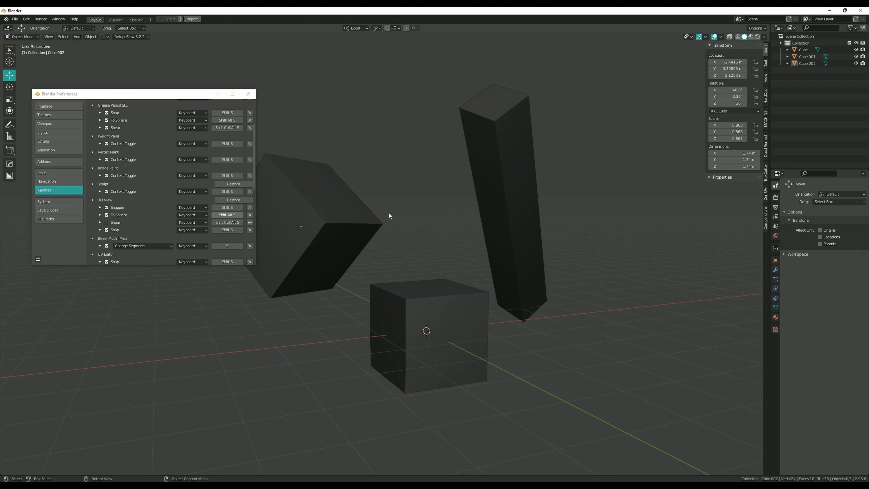
{"action": "key", "text": "shift+s"}
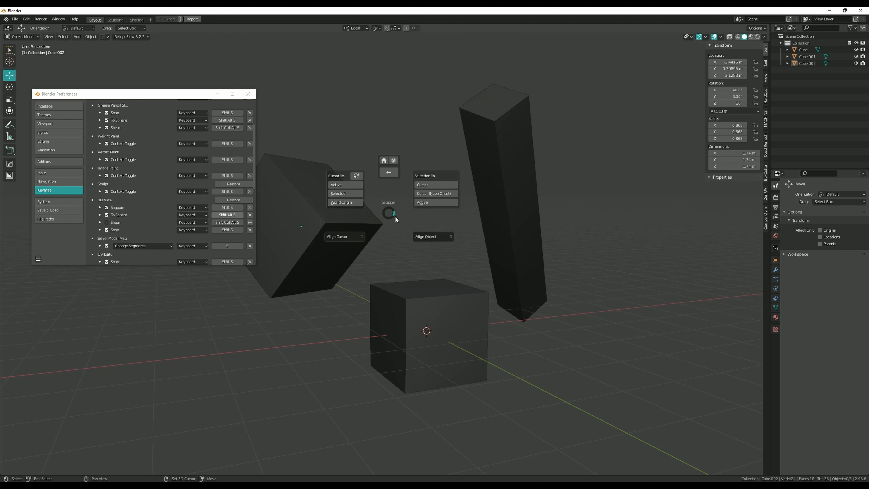
Step: Temporarily enable Snappie's 'Grid' snapping buttons in the add-on preferences and check them in the pie menu
{"action": "left_click", "coordinate": [59, 161]}
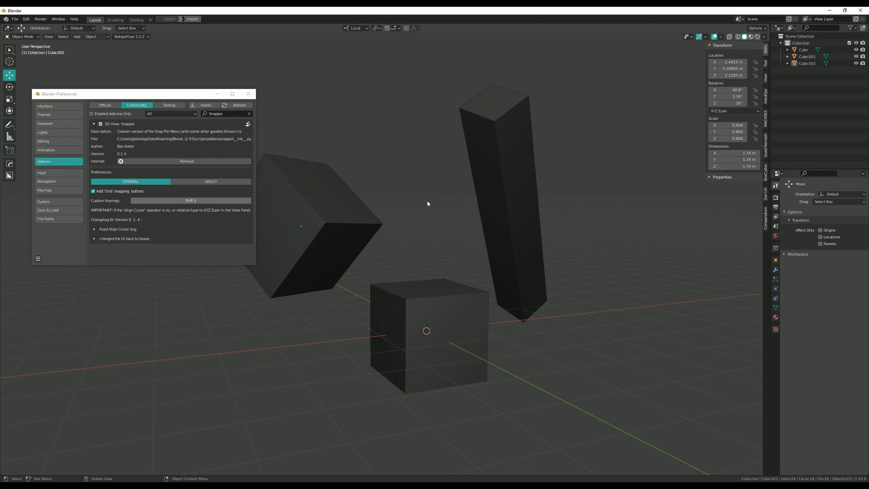
{"action": "key", "text": "shift+s"}
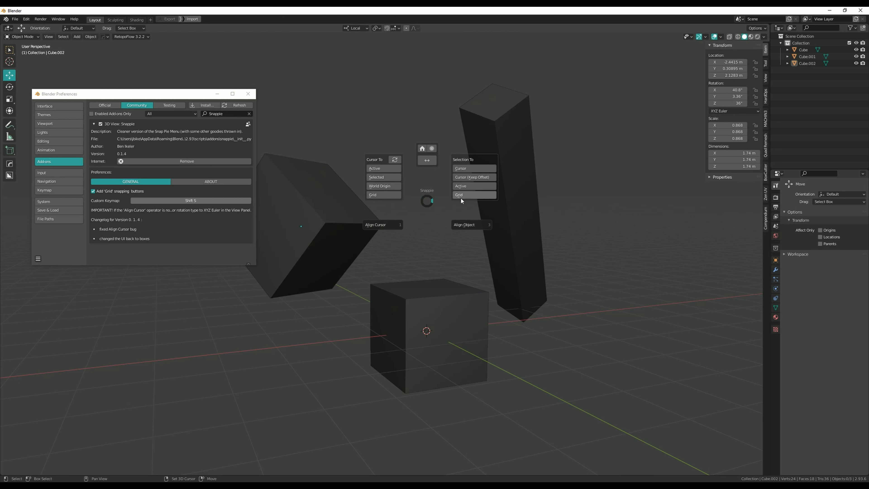
{"action": "key", "text": "Escape"}
{"action": "left_click", "coordinate": [93, 192]}
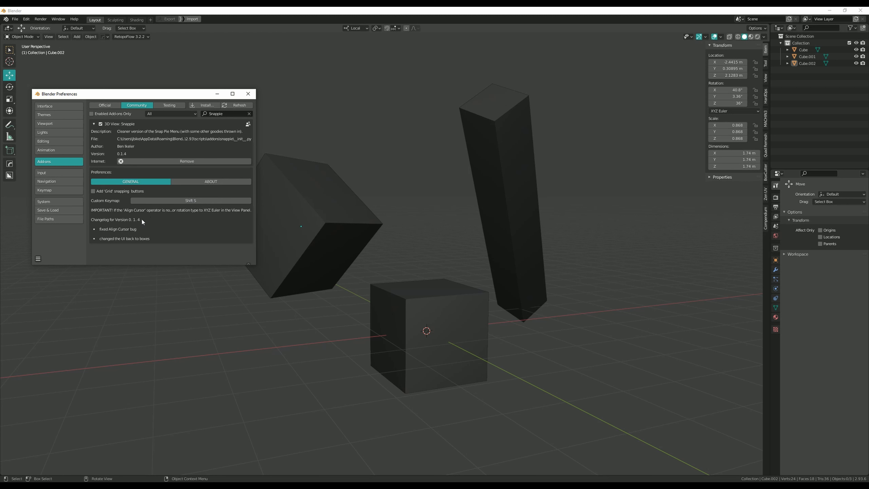
Step: Read Snappie's About information and close the Preferences window
{"action": "left_click", "coordinate": [205, 179]}
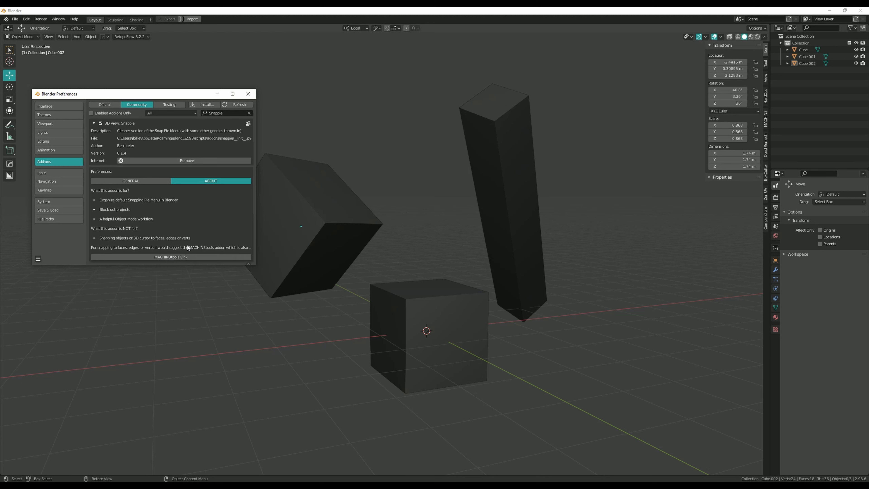
{"action": "left_click", "coordinate": [248, 94]}
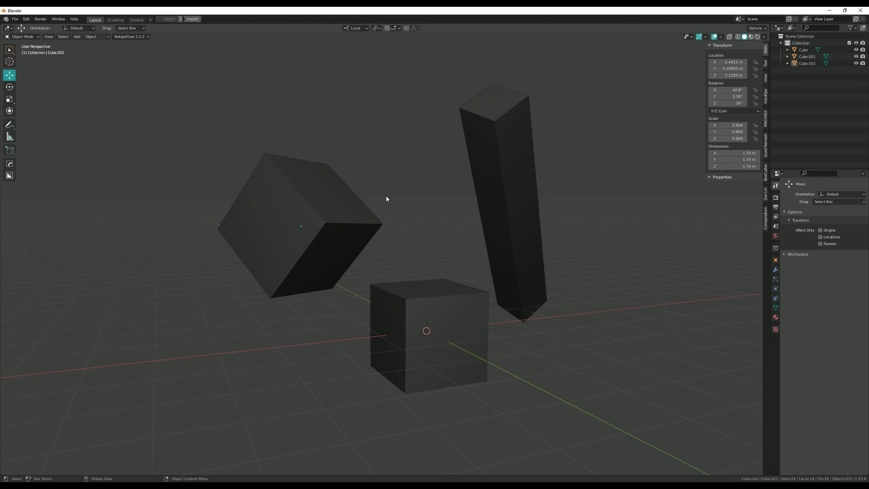
Step: Select the tilted cube Cube.002 and compare the Snappie pie menu options in Object Mode and Edit Mode
{"action": "middle_click_drag", "start_coordinate": [386, 196], "coordinate": [340, 227]}
{"action": "left_click", "coordinate": [340, 227]}
{"action": "middle_click_drag", "start_coordinate": [423, 214], "coordinate": [409, 216]}
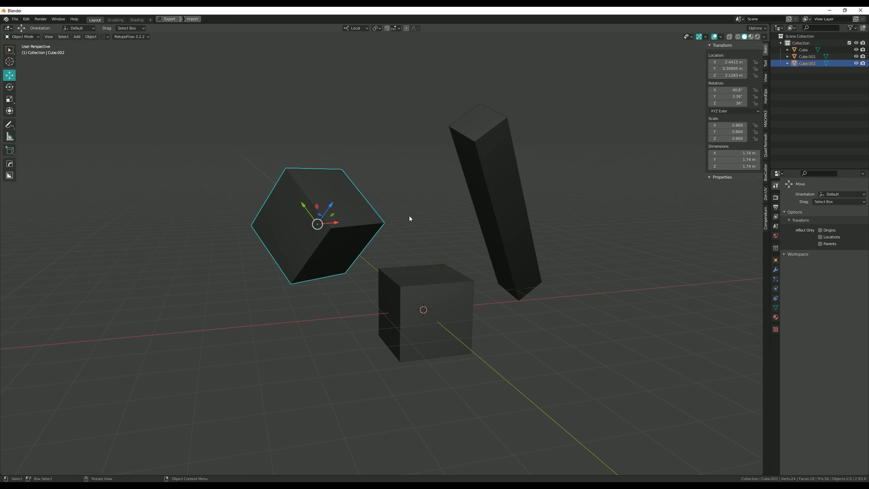
{"action": "key", "text": "shift+s"}
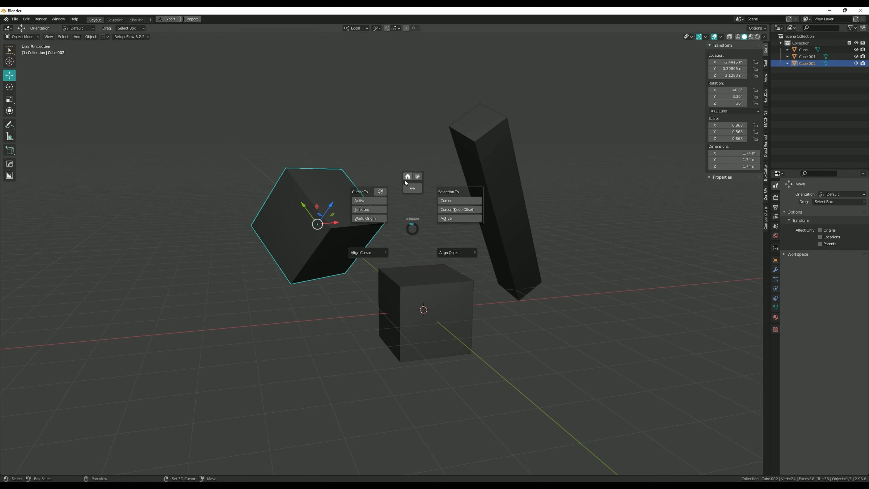
{"action": "key", "text": "Escape"}
{"action": "key", "text": "Tab"}
{"action": "key", "text": "shift+s"}
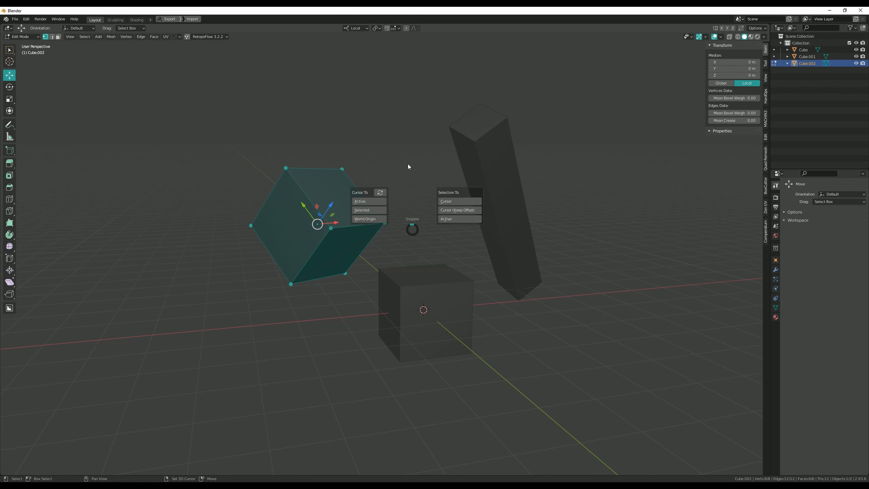
{"action": "key", "text": "Escape"}
{"action": "key", "text": "Tab"}
{"action": "left_click", "coordinate": [412, 195]}
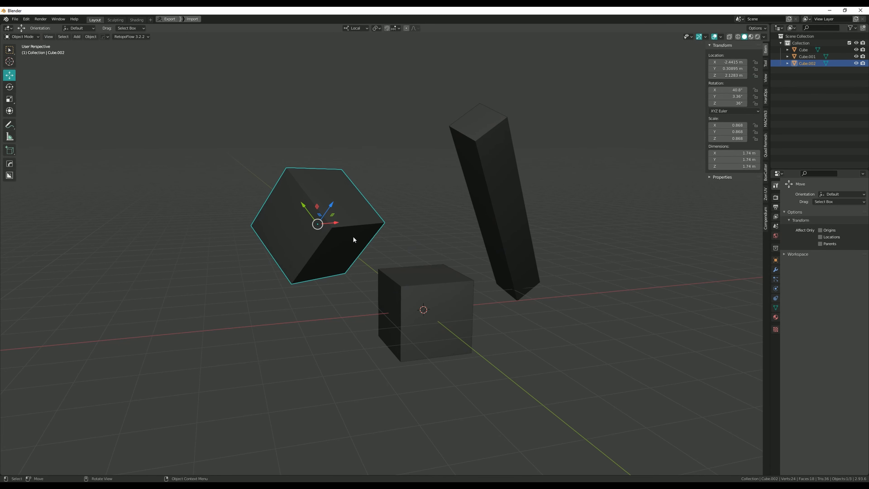
Step: Snap the 3D cursor to the world origin with the Snappie pie menu
{"action": "scroll", "coordinate": [414, 285], "scroll_direction": "down", "scroll_amount": 1}
{"action": "scroll", "coordinate": [431, 309], "scroll_direction": "up", "scroll_amount": 2}
{"action": "middle_click_drag", "start_coordinate": [435, 318], "coordinate": [411, 306], "text": "shift"}
{"action": "key", "text": "shift+s"}
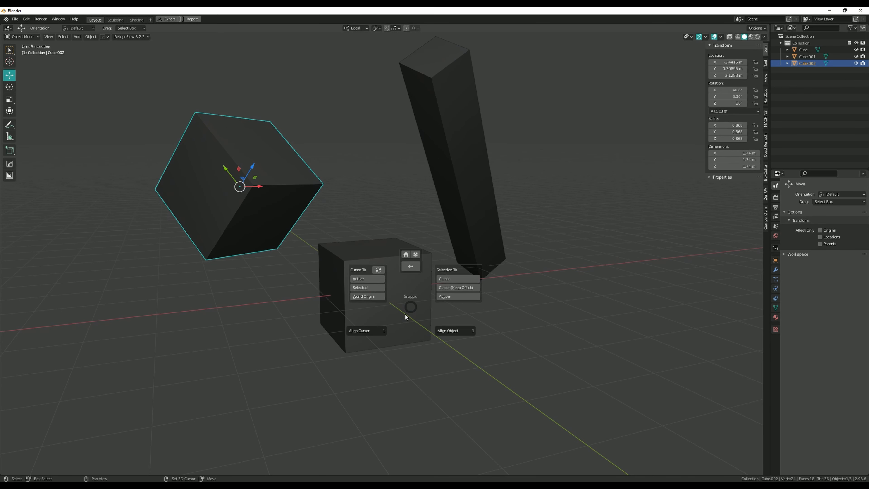
{"action": "left_click", "coordinate": [364, 296]}
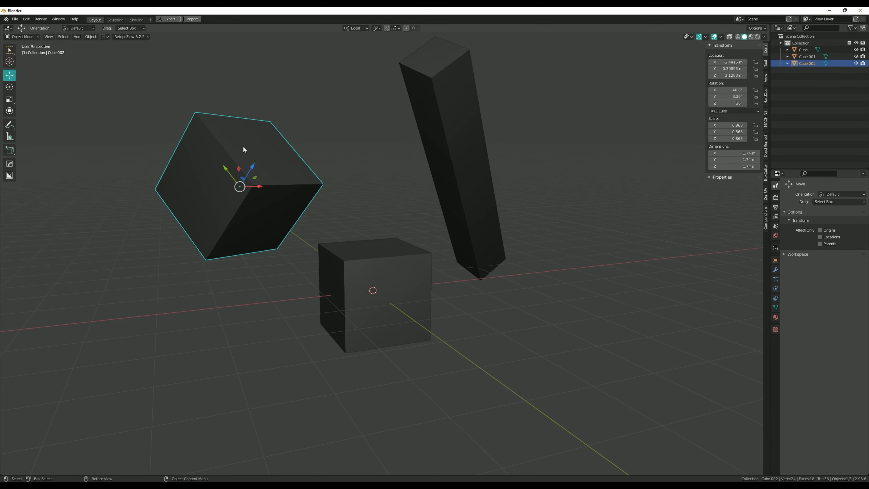
Step: Align the 3D cursor to the location and rotation of the tilted cube Cube.002 and inspect it up close
{"action": "key", "text": "shift+s"}
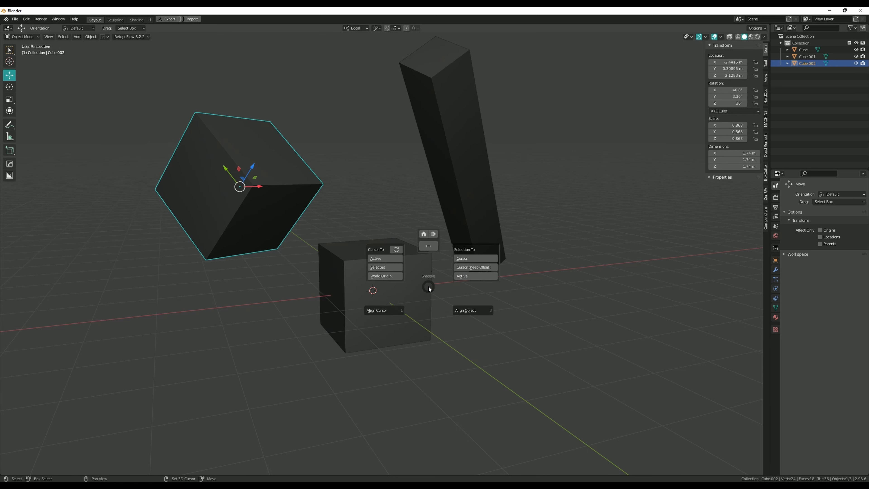
{"action": "left_click", "coordinate": [378, 319]}
{"action": "middle_click_drag", "start_coordinate": [285, 197], "coordinate": [438, 262]}
{"action": "scroll", "coordinate": [326, 219], "scroll_direction": "up", "scroll_amount": 4}
{"action": "scroll", "coordinate": [440, 264], "scroll_direction": "up", "scroll_amount": 3}
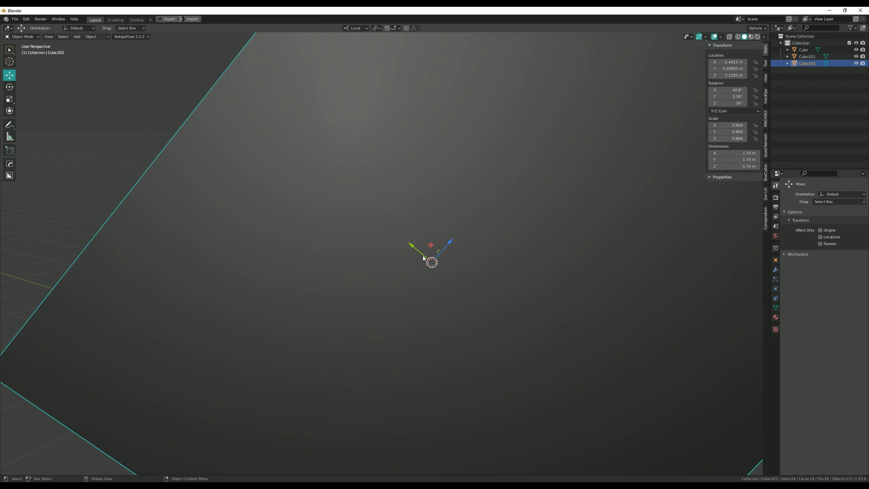
Step: Align the long block Cube.001 to the location and rotation of the 3D cursor using Align Object
{"action": "scroll", "coordinate": [444, 271], "scroll_direction": "down", "scroll_amount": 8}
{"action": "middle_click_drag", "start_coordinate": [459, 268], "coordinate": [460, 241]}
{"action": "scroll", "coordinate": [389, 262], "scroll_direction": "down", "scroll_amount": 3}
{"action": "left_click", "coordinate": [460, 240]}
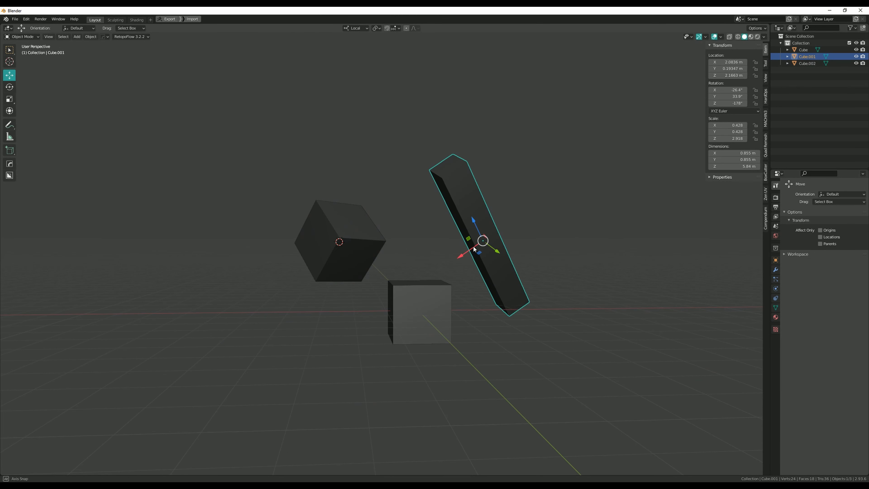
{"action": "key", "text": "shift+s"}
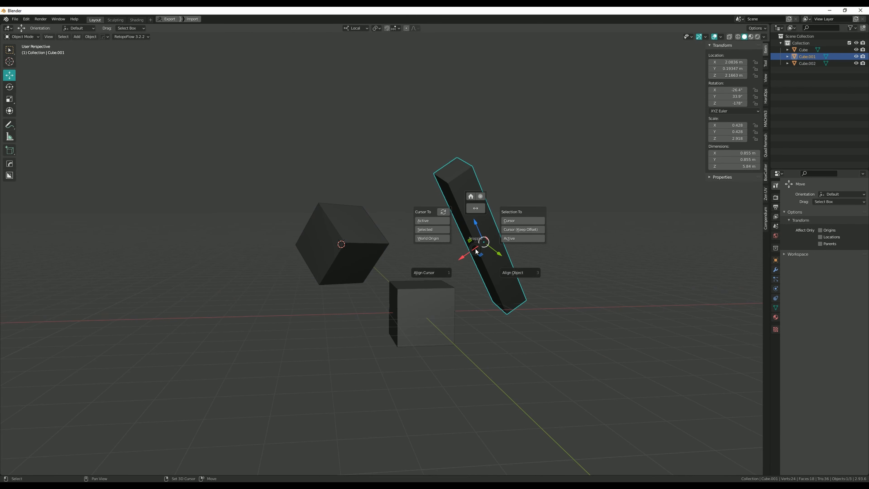
{"action": "left_click", "coordinate": [511, 274]}
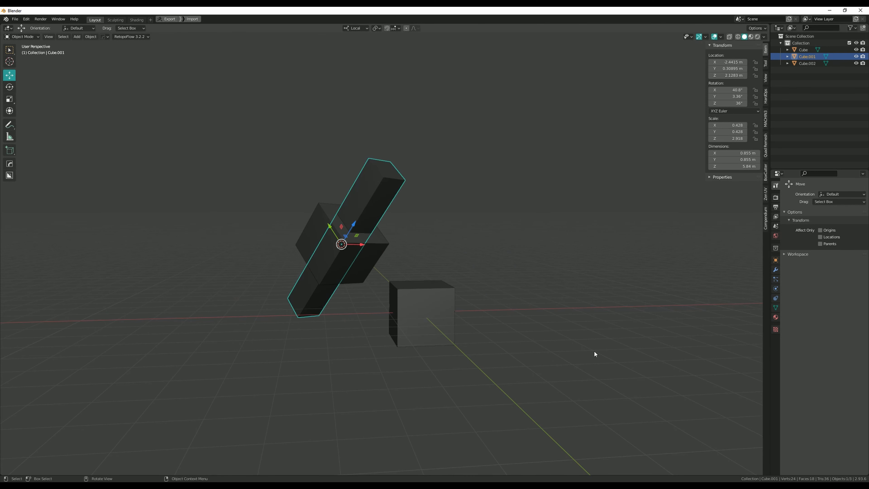
{"action": "middle_click_drag", "start_coordinate": [595, 353], "coordinate": [392, 209]}
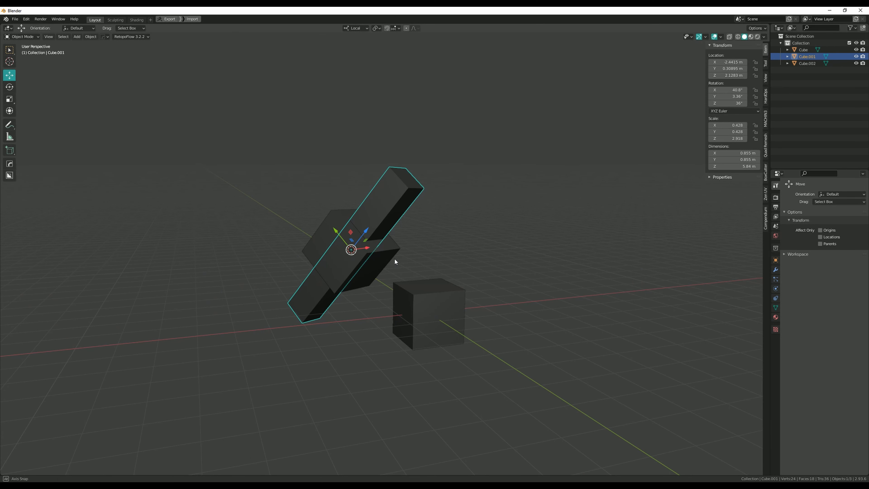
Step: Reset the 3D cursor's rotation with Snappie and display the cursor's location and rotation values in the sidebar
{"action": "middle_click_drag", "start_coordinate": [395, 258], "coordinate": [385, 276]}
{"action": "key", "text": "shift+s"}
{"action": "key", "text": "Escape"}
{"action": "scroll", "coordinate": [353, 259], "scroll_direction": "up", "scroll_amount": 3}
{"action": "key", "text": "shift+s"}
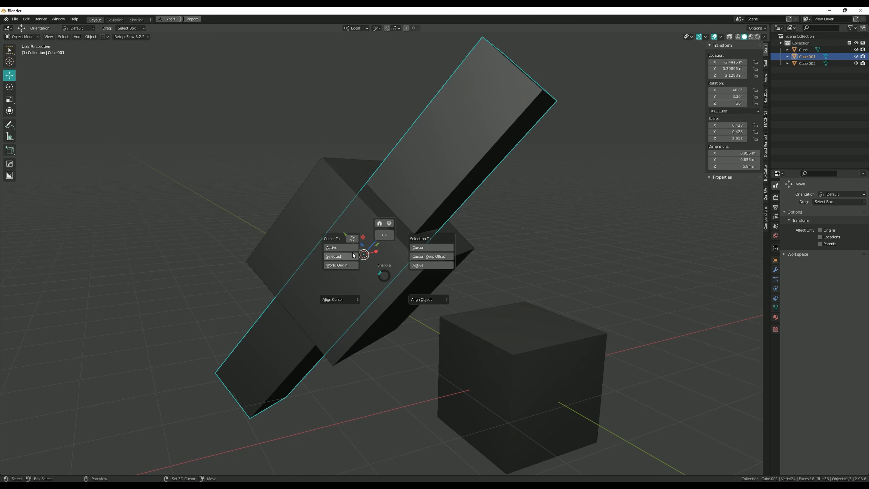
{"action": "left_click", "coordinate": [352, 239]}
{"action": "middle_click_drag", "start_coordinate": [355, 242], "coordinate": [393, 263]}
{"action": "scroll", "coordinate": [394, 261], "scroll_direction": "up", "scroll_amount": 3}
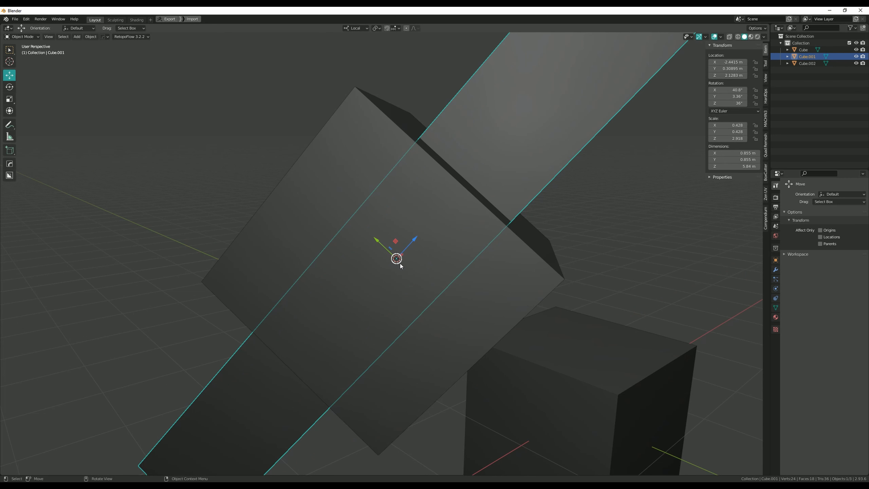
{"action": "scroll", "coordinate": [420, 264], "scroll_direction": "down", "scroll_amount": 2}
{"action": "middle_click_drag", "start_coordinate": [424, 264], "coordinate": [351, 257]}
{"action": "left_click", "coordinate": [765, 78]}
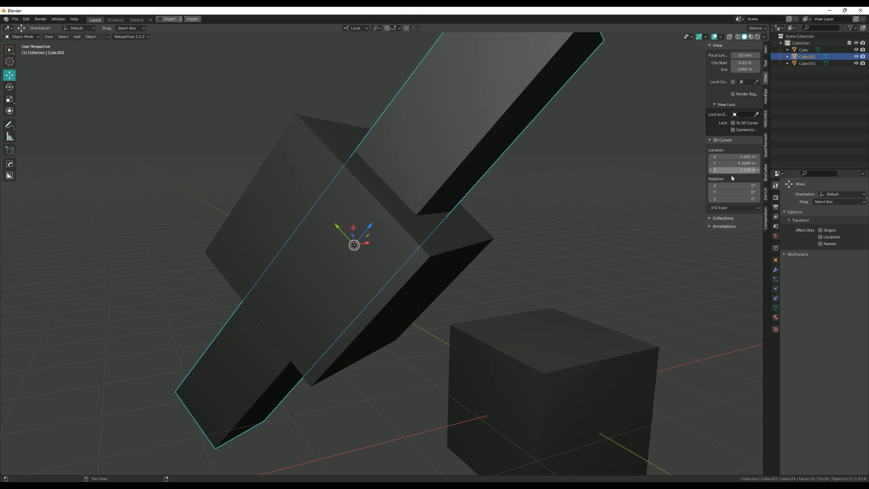
Step: Align the 3D cursor to the selected long block Cube.001 using Align Cursor
{"action": "middle_click_drag", "start_coordinate": [603, 241], "coordinate": [577, 255]}
{"action": "scroll", "coordinate": [548, 258], "scroll_direction": "down", "scroll_amount": 2}
{"action": "middle_click_drag", "start_coordinate": [496, 263], "coordinate": [481, 268]}
{"action": "key", "text": "shift+s"}
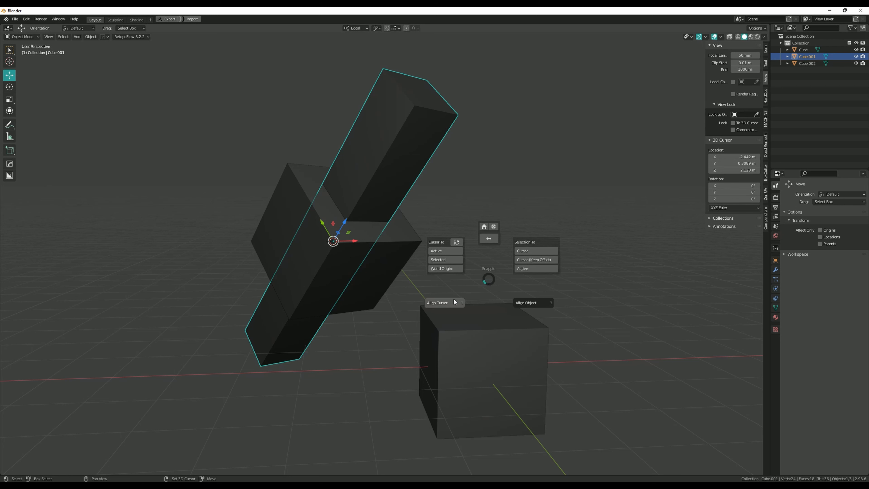
{"action": "left_click", "coordinate": [465, 300]}
Step: Match the 3D cursor's location and rotation to the long block Cube.001
{"action": "left_click", "coordinate": [457, 311]}
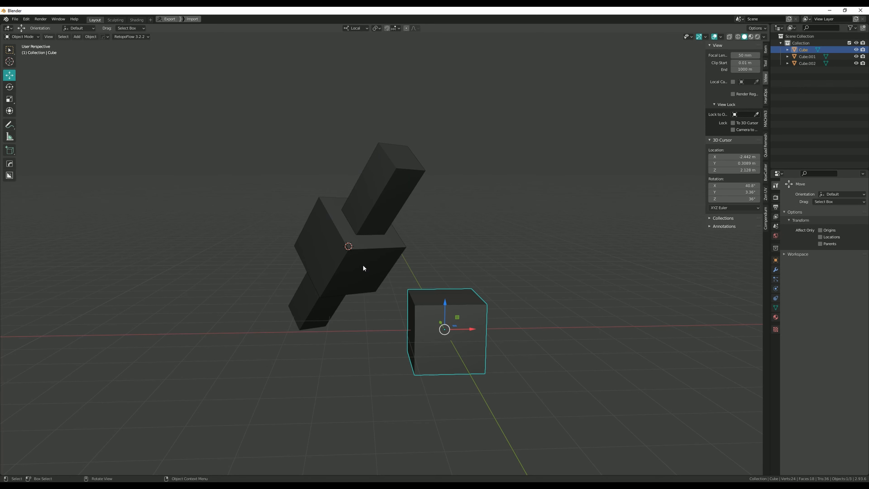
Step: Move the tilted cube Cube.002 off the long block and bring it back to the 3D cursor with Snappie
{"action": "left_click", "coordinate": [376, 264]}
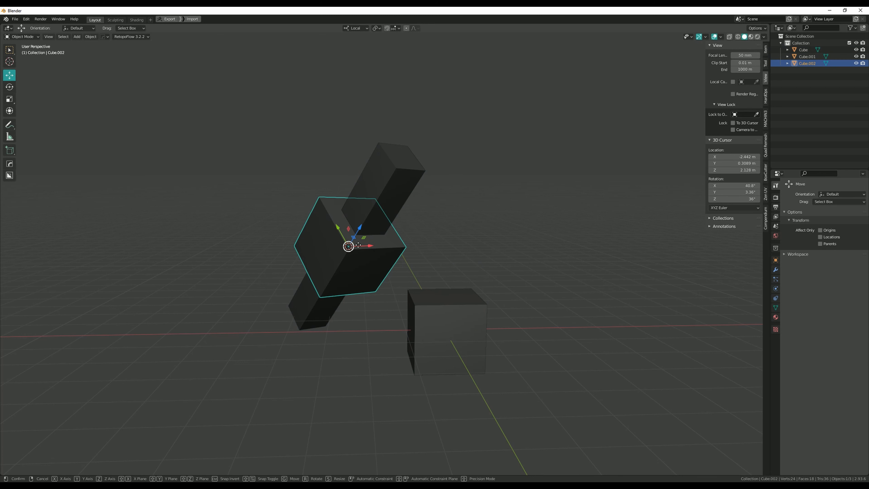
{"action": "left_click_drag", "start_coordinate": [371, 245], "coordinate": [593, 238]}
{"action": "key", "text": "shift+s"}
{"action": "left_click", "coordinate": [535, 267]}
{"action": "mouse_move", "coordinate": [483, 266]}
{"action": "middle_mouse_down"}
{"action": "mouse_move", "coordinate": [452, 272]}
{"action": "mouse_move", "coordinate": [493, 272]}
{"action": "mouse_move", "coordinate": [531, 254]}
{"action": "mouse_move", "coordinate": [481, 258]}
{"action": "middle_mouse_up"}
{"action": "scroll", "coordinate": [512, 266], "scroll_direction": "up", "scroll_amount": 2}
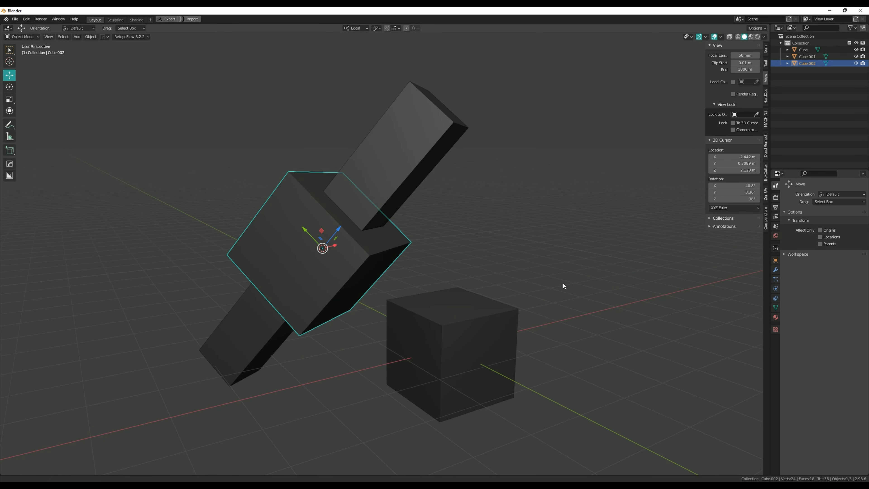
{"action": "middle_click_drag", "start_coordinate": [563, 282], "coordinate": [471, 245]}
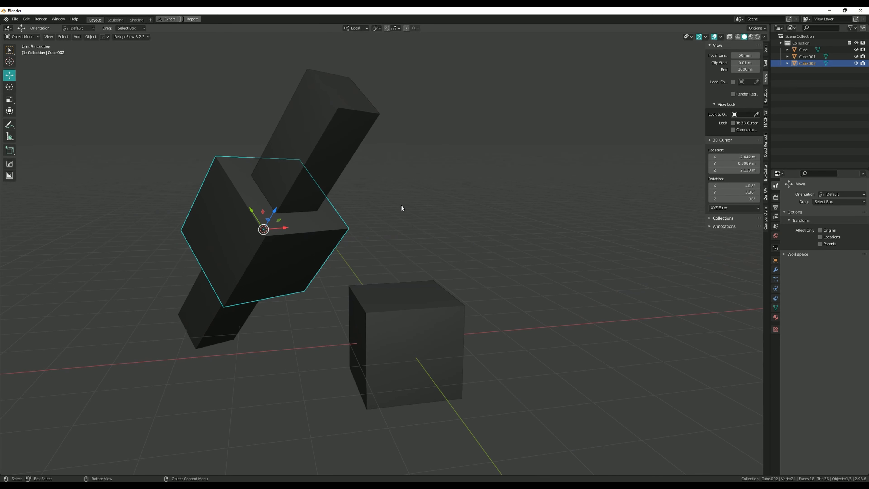
{"action": "middle_click_drag", "start_coordinate": [402, 208], "coordinate": [408, 221]}
Step: Move Cube.002 away from the long block to the far side of the upright cube and store its transform as home in Snappie
{"action": "key", "text": "shift+s"}
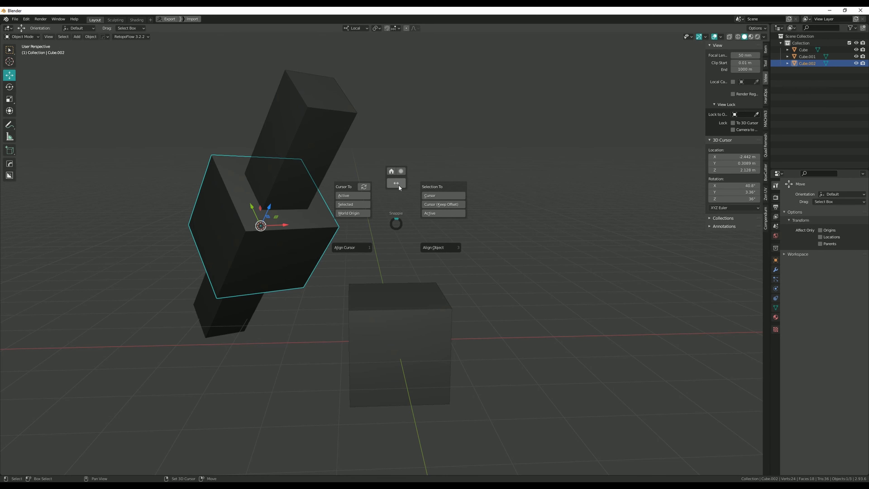
{"action": "key", "text": "Escape"}
{"action": "scroll", "coordinate": [397, 222], "scroll_direction": "down", "scroll_amount": 1}
{"action": "left_click_drag", "start_coordinate": [284, 233], "coordinate": [561, 177]}
{"action": "middle_click_drag", "start_coordinate": [563, 179], "coordinate": [540, 205]}
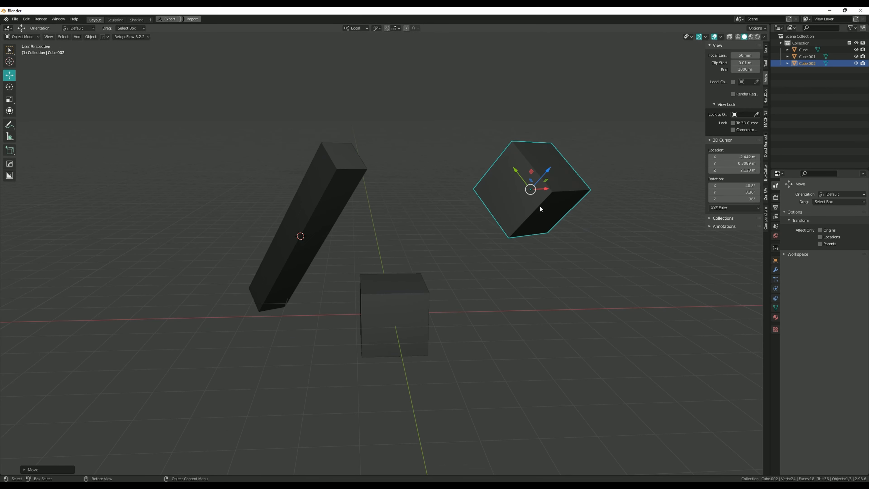
{"action": "key", "text": "shift+s"}
{"action": "key", "text": "Escape"}
{"action": "key", "text": "shift+s"}
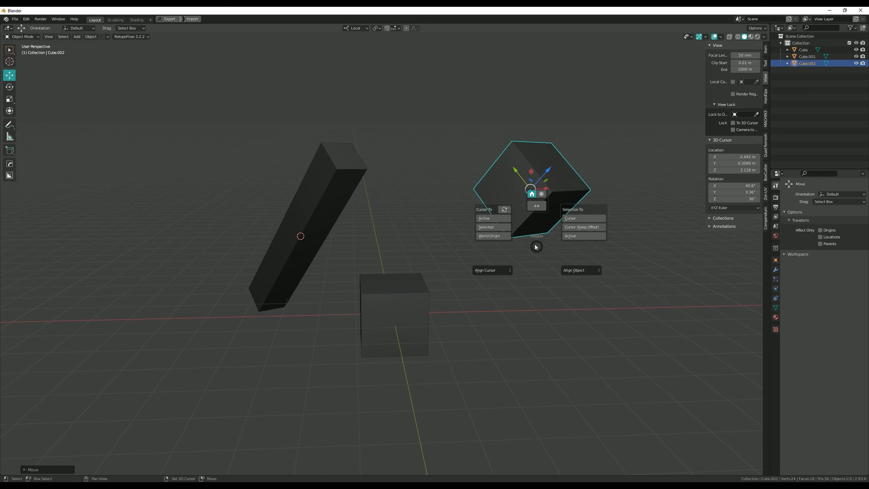
{"action": "key", "text": "Escape"}
Step: Move Cube.002 to the opposite side of the long block, rotate it freely and store this as Snappie's second transform
{"action": "left_click_drag", "start_coordinate": [529, 189], "coordinate": [215, 178]}
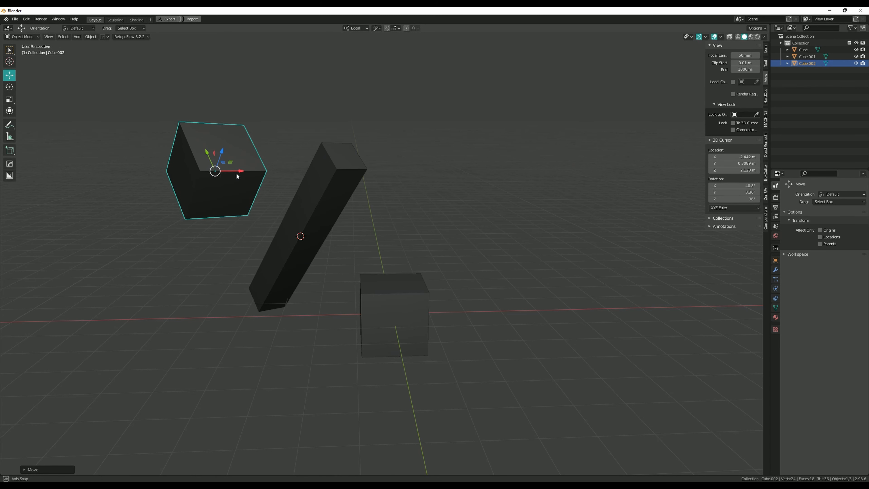
{"action": "middle_click_drag", "start_coordinate": [237, 173], "coordinate": [238, 173]}
{"action": "key", "text": "r"}
{"action": "left_click_drag", "start_coordinate": [233, 167], "coordinate": [252, 177]}
{"action": "key", "text": "shift+s"}
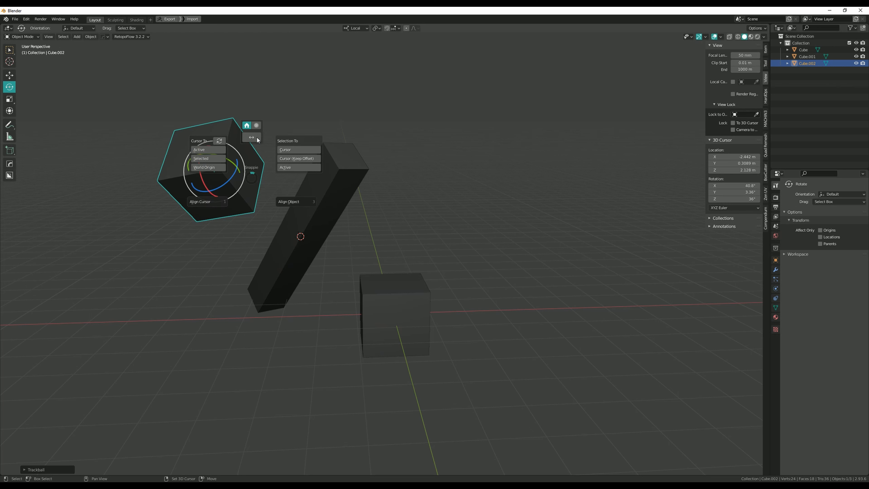
{"action": "left_click", "coordinate": [257, 125]}
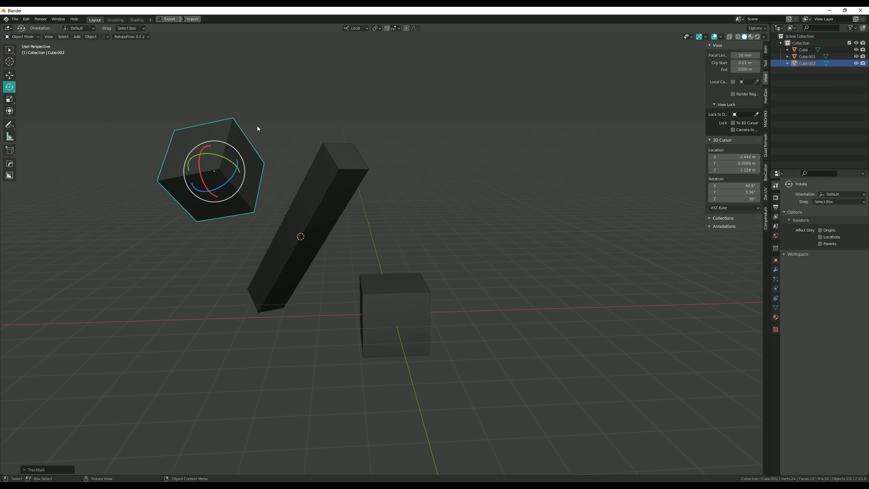
Step: Switch Cube.002 back and forth between its two stored transforms with Snappie, four times in all
{"action": "key", "text": "shift+s"}
{"action": "left_click", "coordinate": [312, 169]}
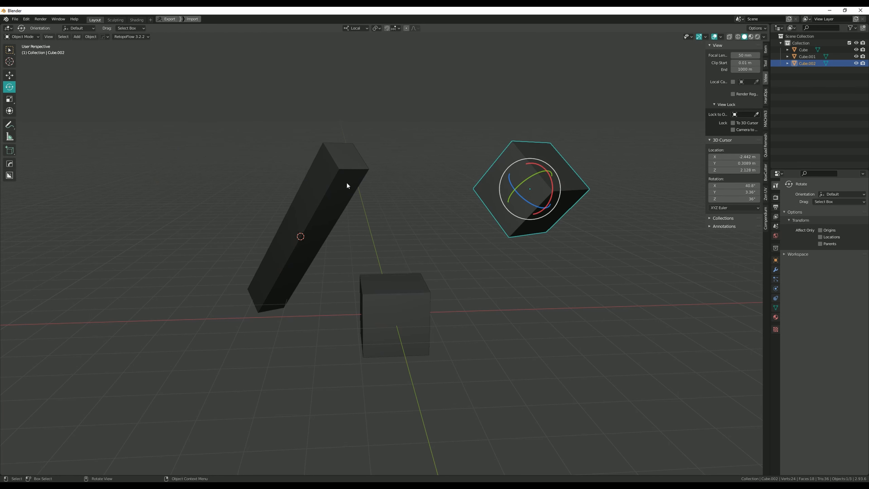
{"action": "key", "text": "shift+s"}
{"action": "left_click", "coordinate": [428, 180]}
{"action": "key", "text": "shift+s"}
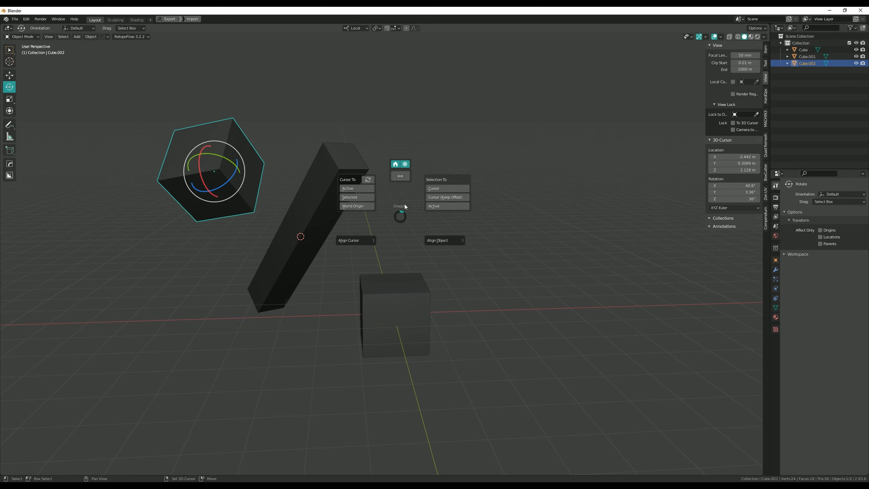
{"action": "left_click", "coordinate": [404, 176]}
{"action": "middle_click_drag", "start_coordinate": [410, 193], "coordinate": [425, 197]}
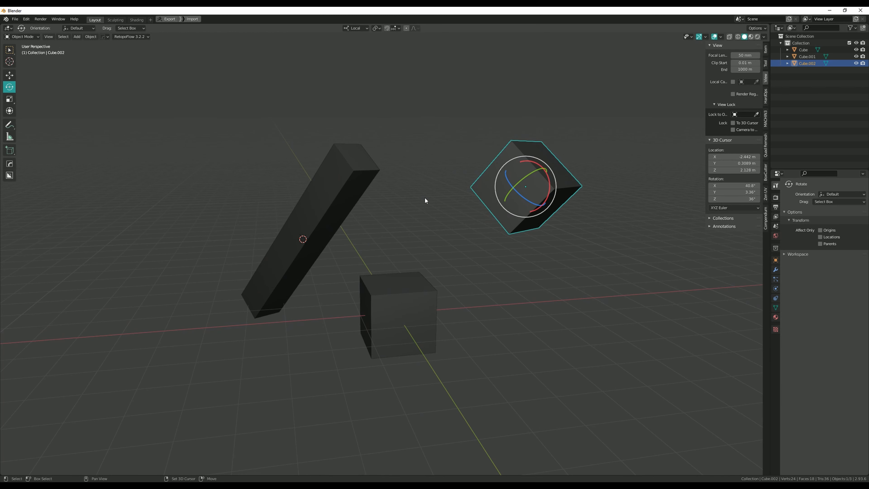
{"action": "key", "text": "shift+s"}
{"action": "left_click", "coordinate": [426, 158]}
Step: Scale Cube.002 up to about three times its size and switch it between the two stored transforms, ending at home
{"action": "key", "text": "shift+space"}
{"action": "key", "text": "s"}
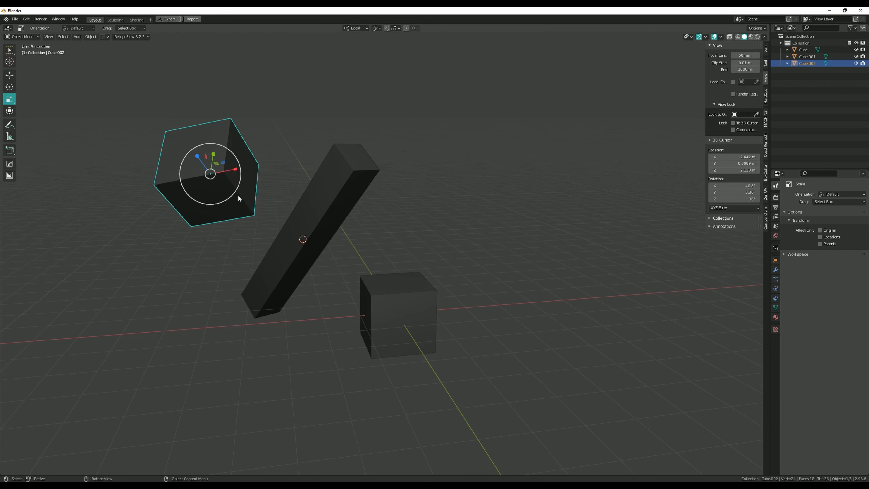
{"action": "left_click_drag", "start_coordinate": [238, 195], "coordinate": [328, 226]}
{"action": "key", "text": "shift+s"}
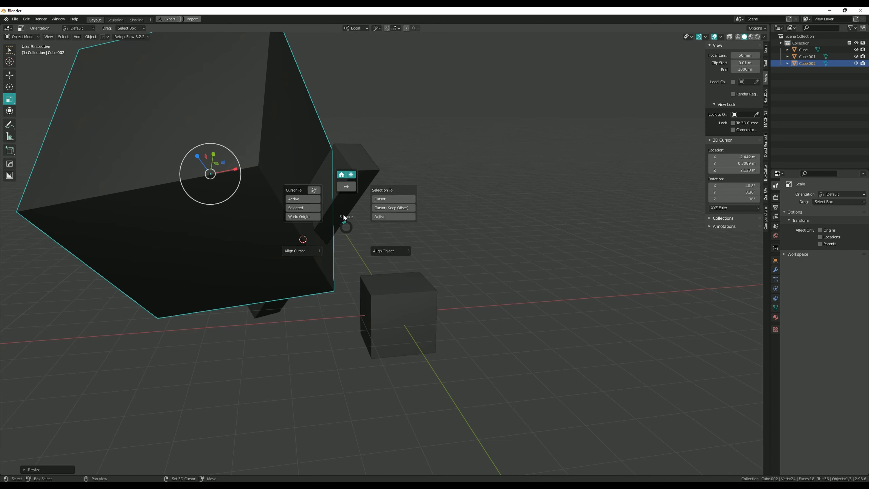
{"action": "left_click", "coordinate": [346, 187]}
{"action": "key", "text": "shift+s"}
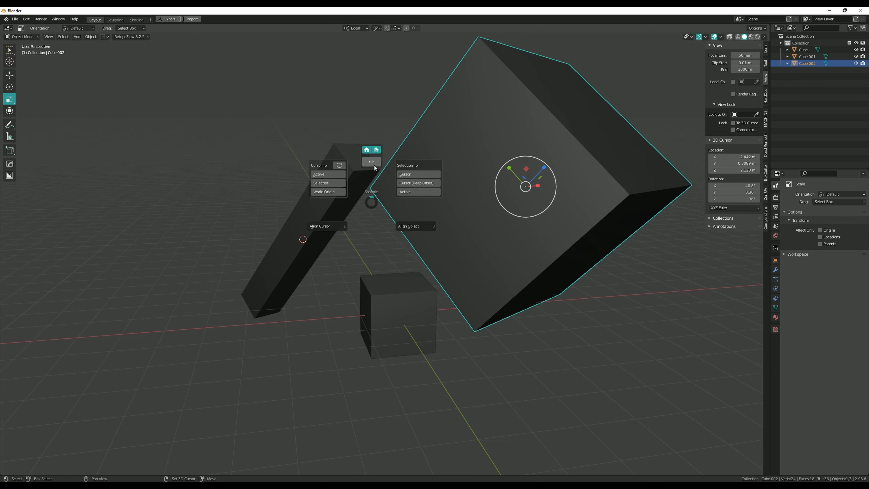
{"action": "left_click", "coordinate": [374, 165]}
{"action": "key", "text": "shift+s"}
{"action": "left_click", "coordinate": [353, 181]}
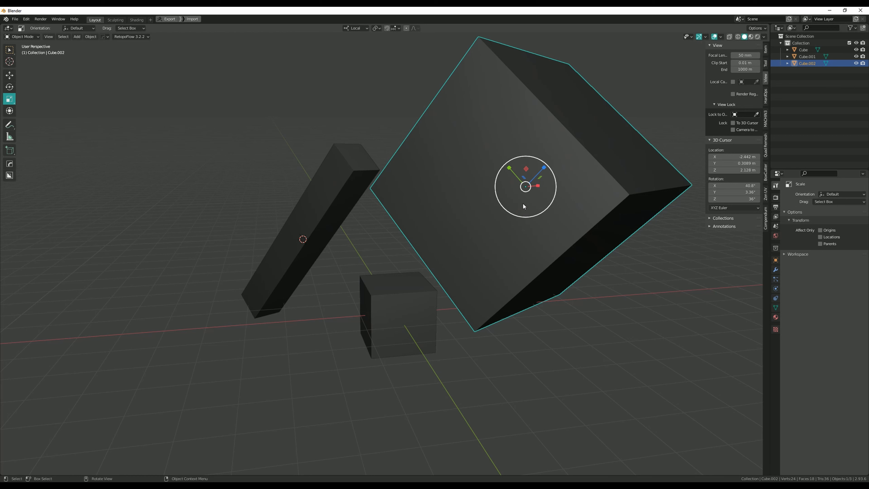
Step: Scale the enlarged Cube.002 down to slightly smaller than its original size
{"action": "left_click_drag", "start_coordinate": [524, 206], "coordinate": [526, 192]}
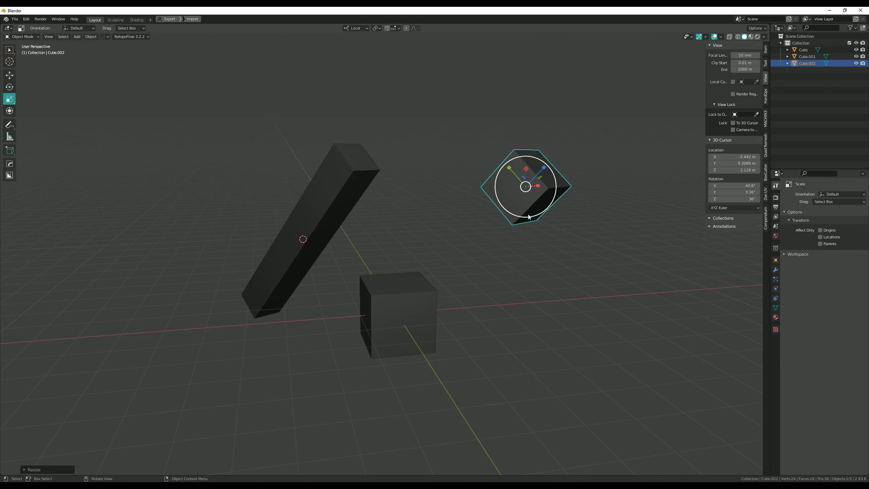
{"action": "middle_click_drag", "start_coordinate": [472, 242], "coordinate": [403, 243], "text": "shift"}
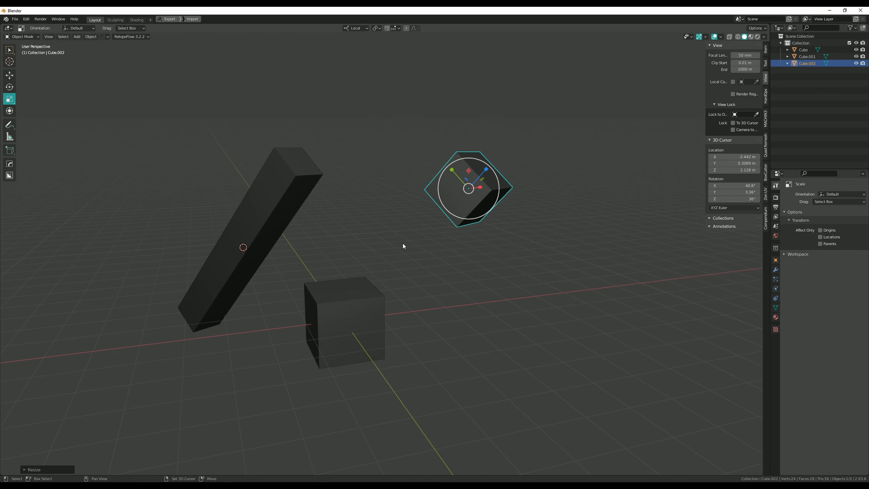
{"action": "key", "text": "shift+s"}
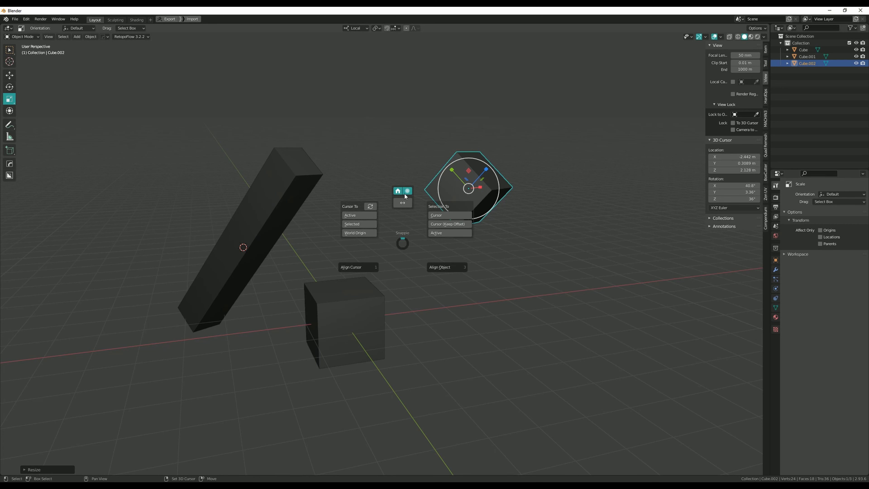
{"action": "left_click", "coordinate": [402, 242]}
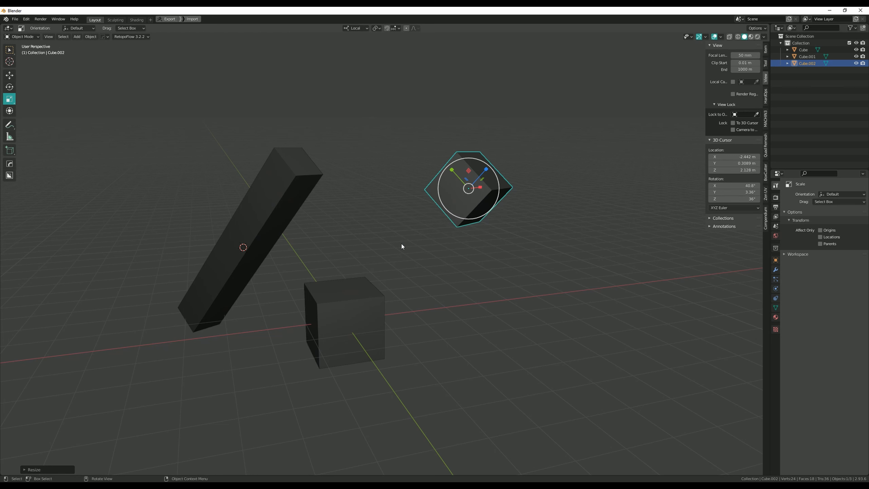